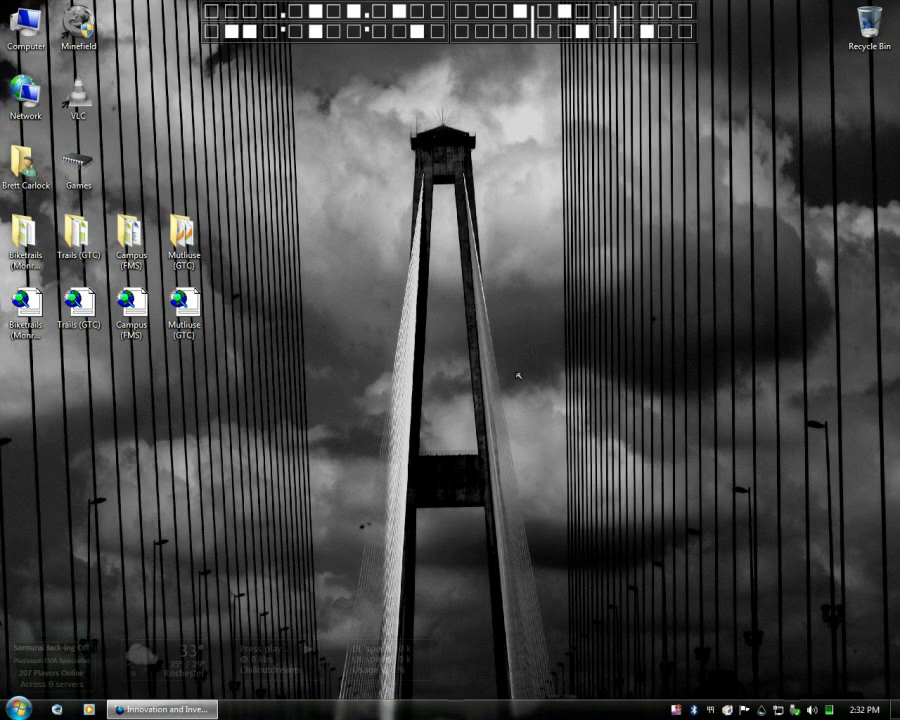
# Launch ArcMap 9.3 from the ArcGIS program group in the Start menu.
pyautogui.press('super')
pyautogui.write('ArcMap')
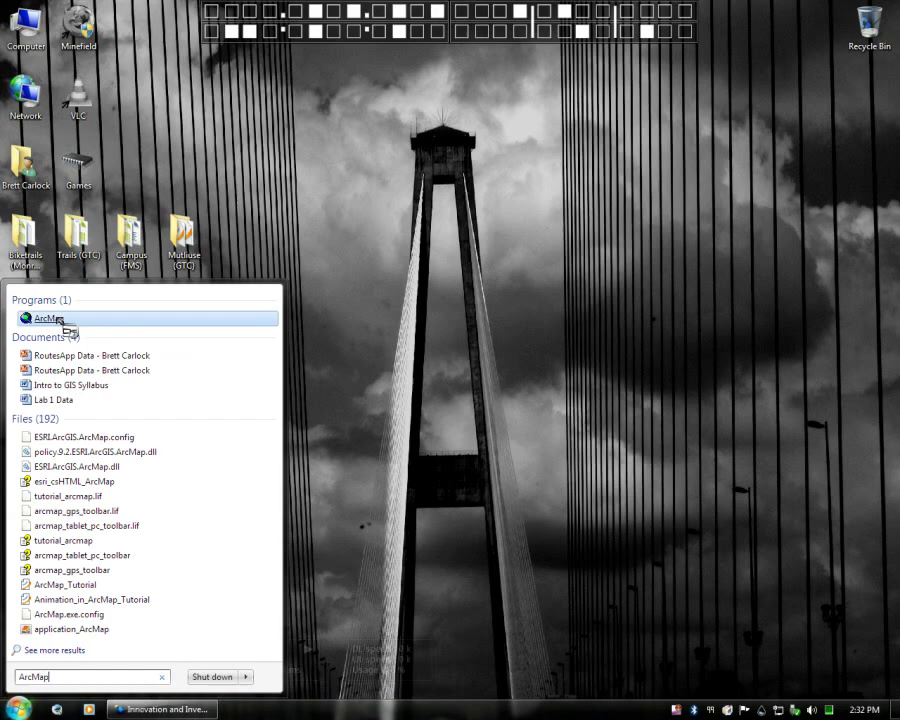
pyautogui.press('Escape')
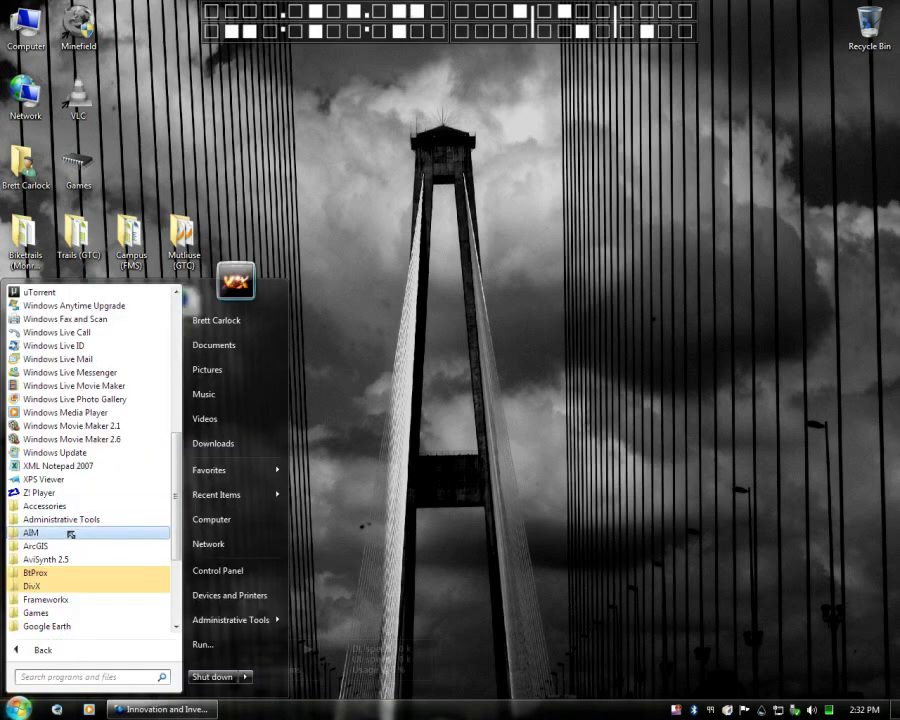
pyautogui.click(60, 533)
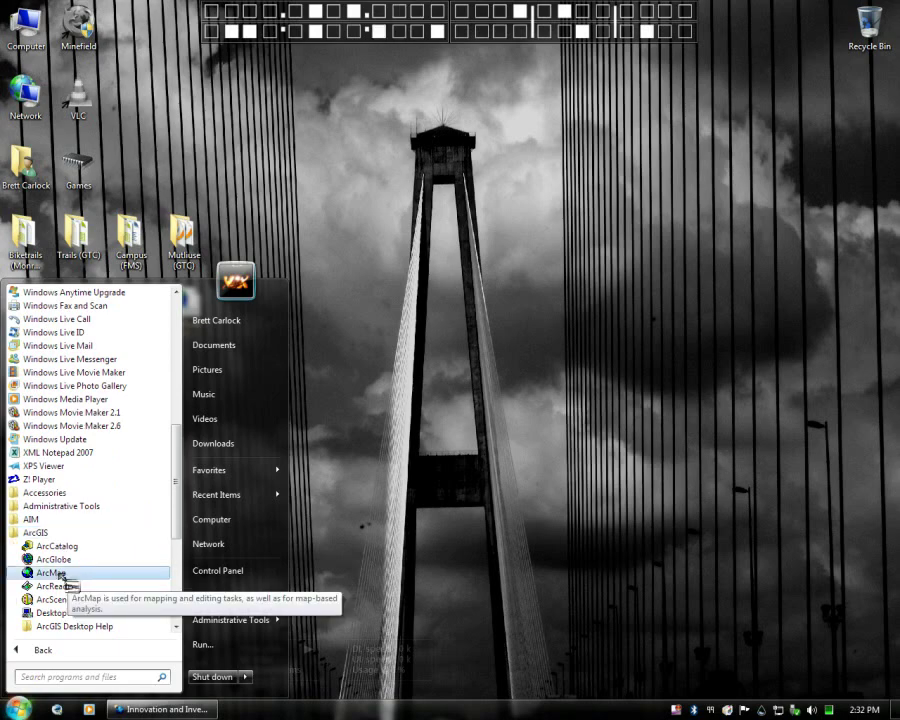
pyautogui.click(60, 573)
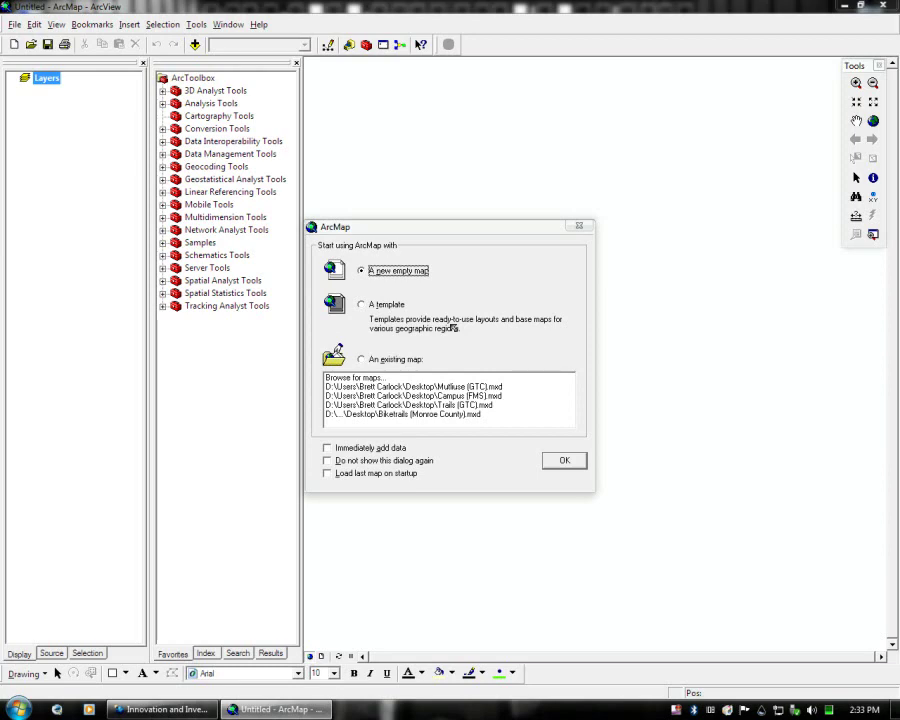
# Confirm 'A new empty map' in the ArcMap startup dialog.
pyautogui.click(565, 461)
pyautogui.click(557, 462)
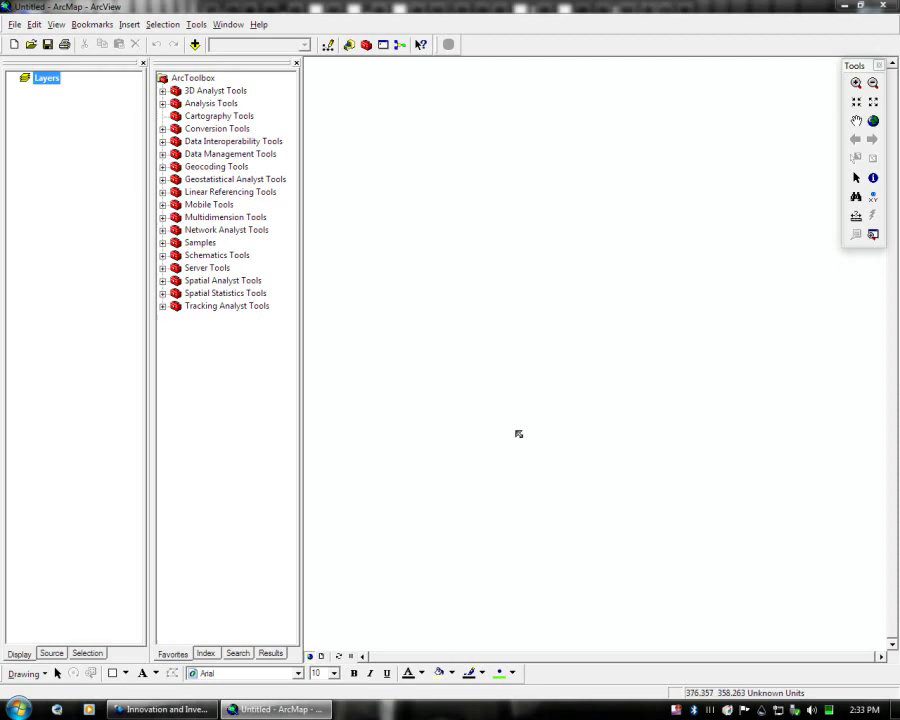
pyautogui.moveTo(140, 137); pyautogui.dragTo(40, 78)
# Open the Add Data dialog, which shows the Campus (FMS) folder.
pyautogui.rightClick(46, 80)
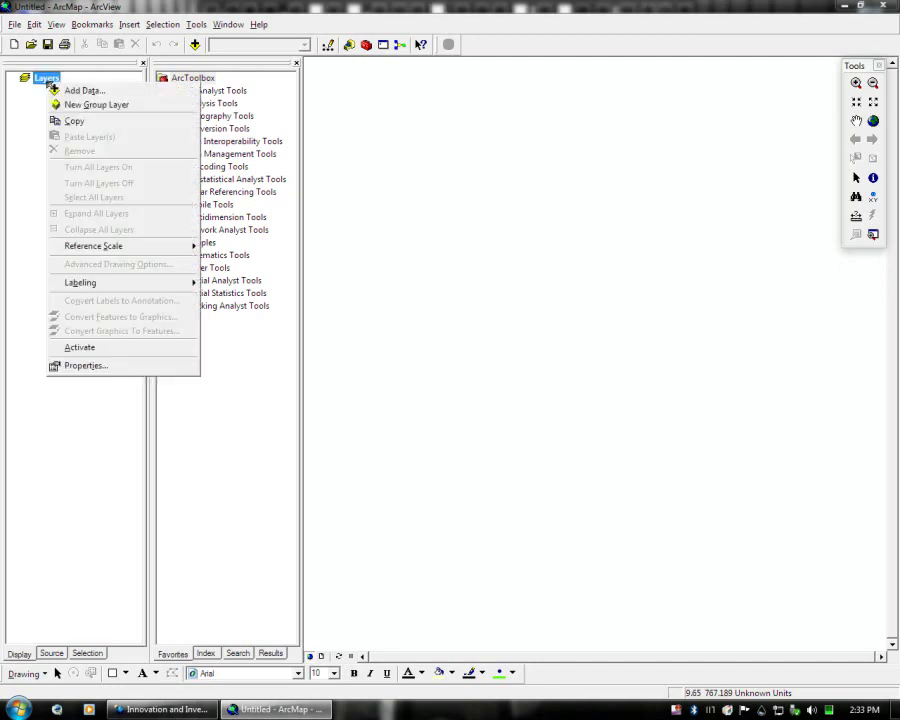
pyautogui.click(25, 93)
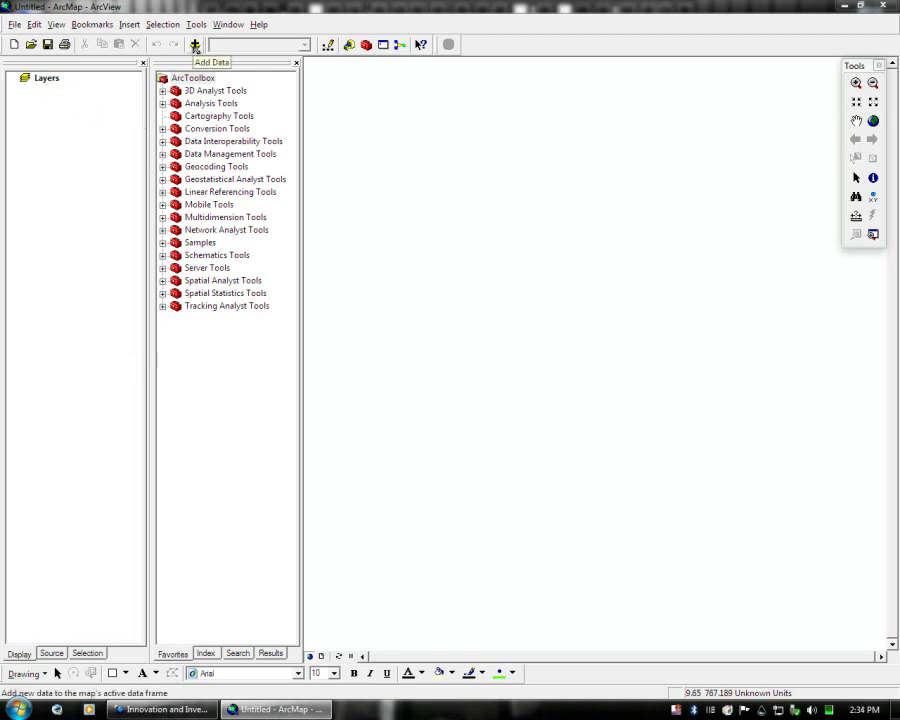
pyautogui.click(195, 45)
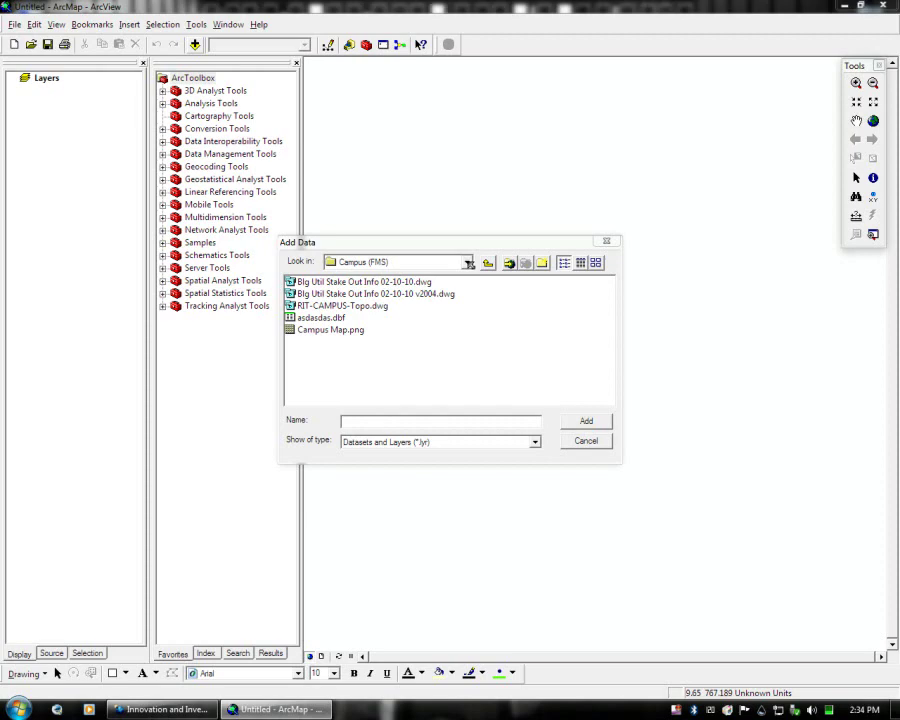
# Browse to D:\ and add a folder connection to Biketrails (Monroe County).
pyautogui.click(468, 263)
pyautogui.scroll(2, 466, 290)
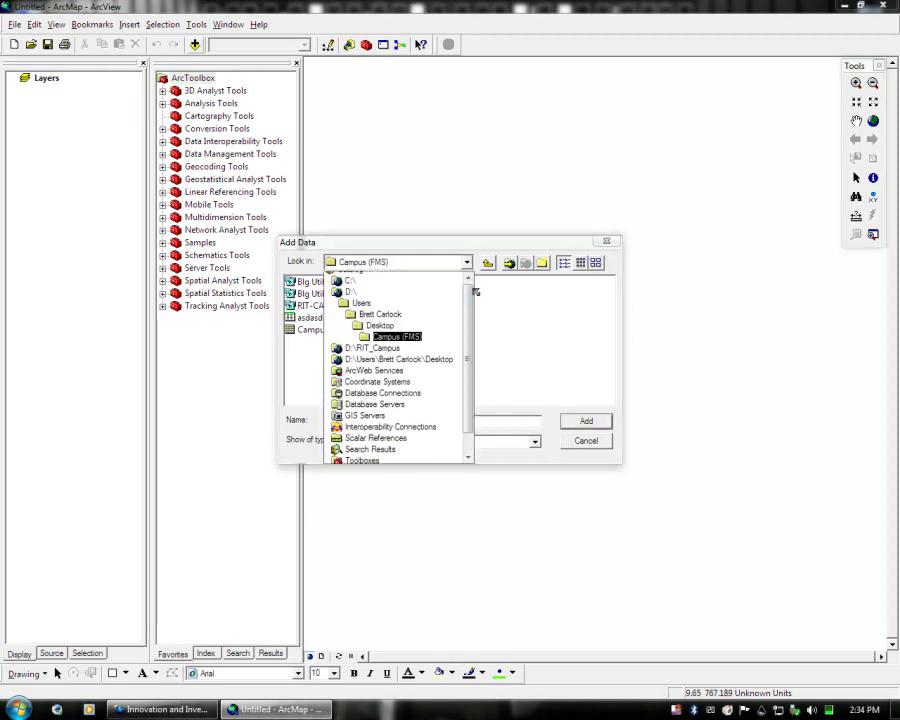
pyautogui.click(432, 298)
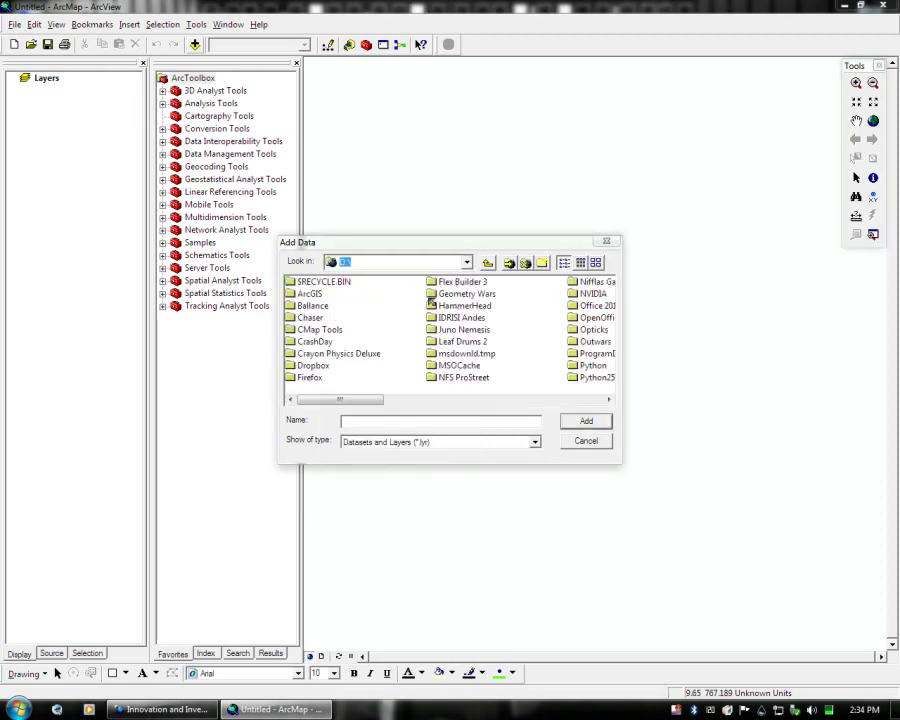
pyautogui.click(510, 264)
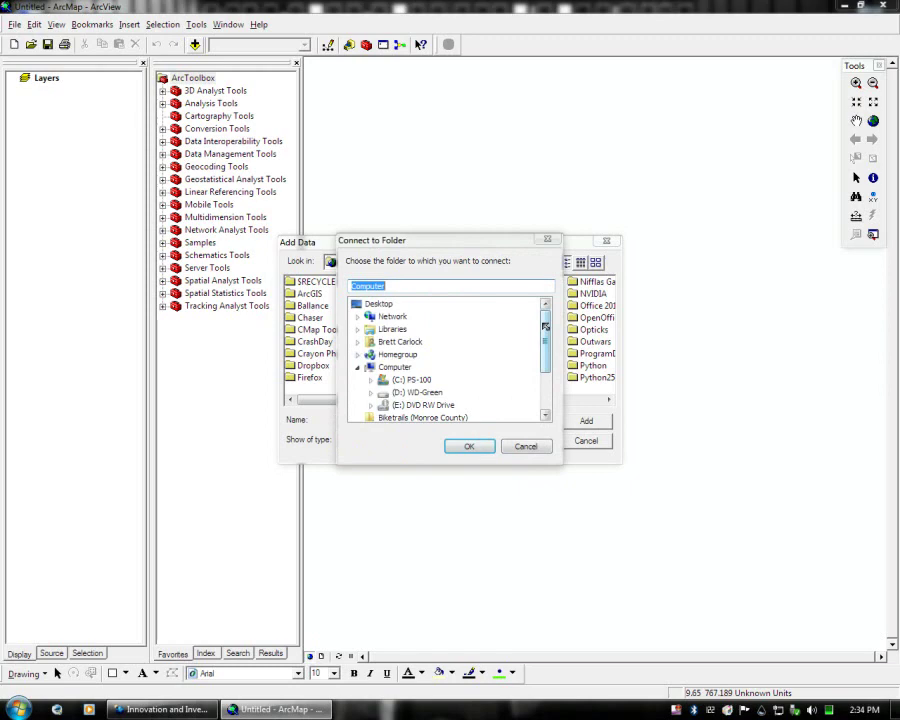
pyautogui.moveTo(545, 326); pyautogui.dragTo(543, 358)
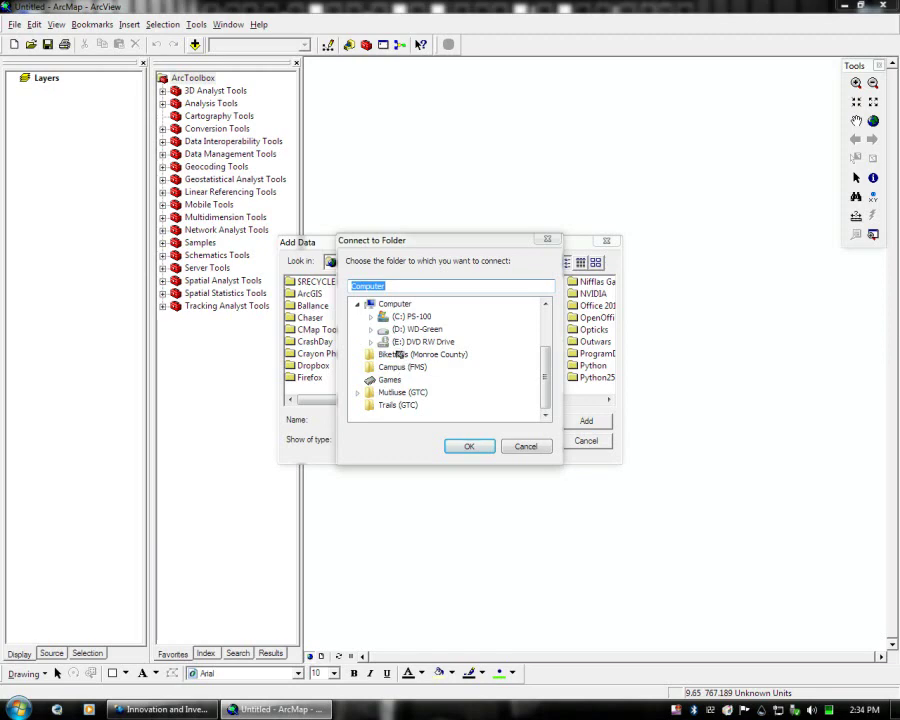
pyautogui.click(398, 355)
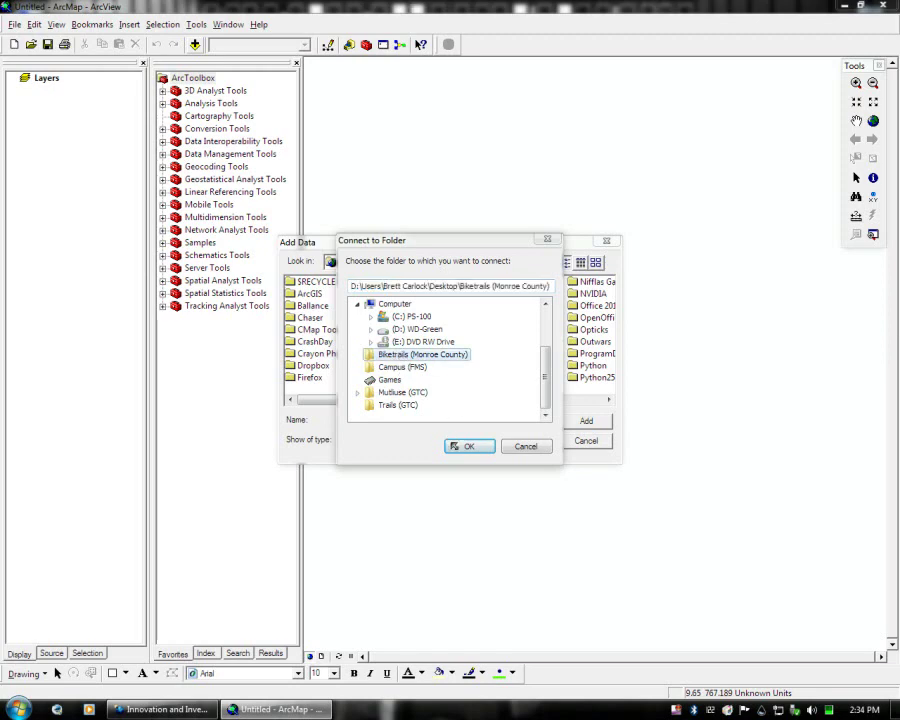
pyautogui.click(463, 449)
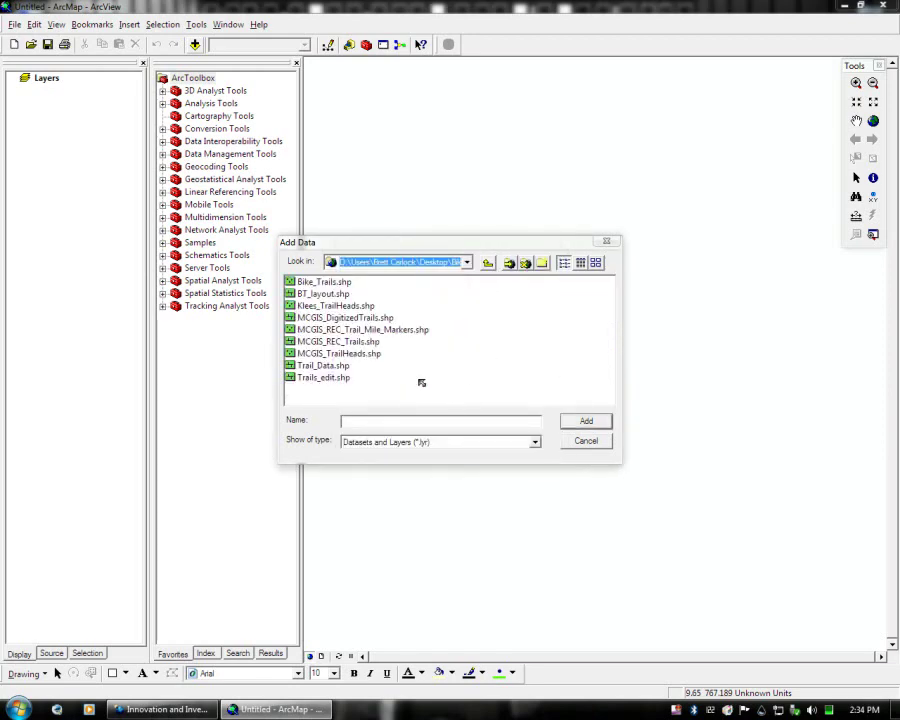
# Select all nine shapefiles, Bike_Trails.shp through Trails_edit.shp, and add them to the map.
pyautogui.click(530, 396)
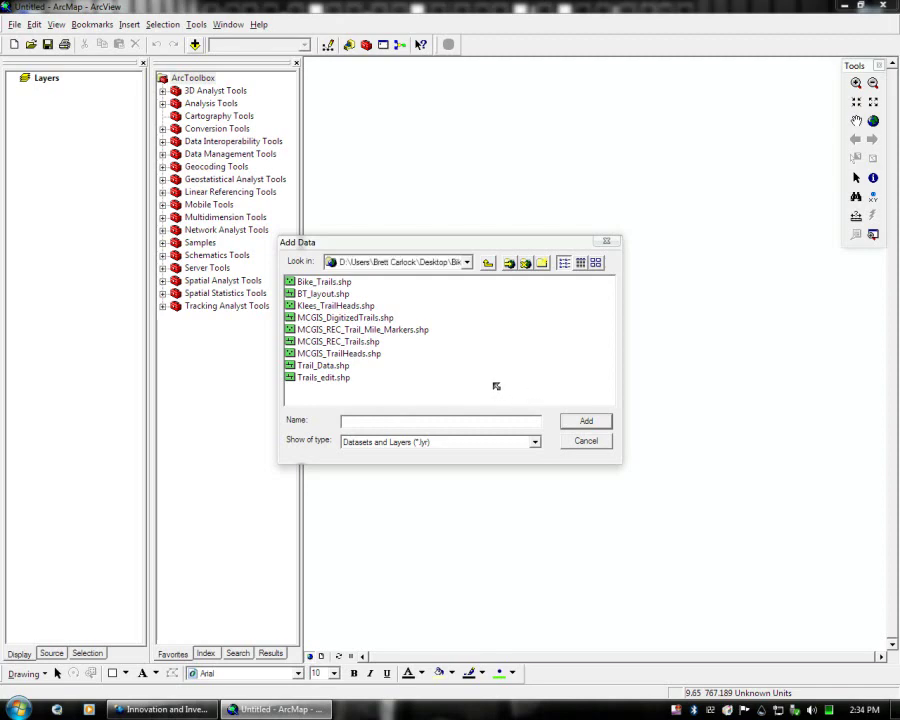
pyautogui.click(318, 282)
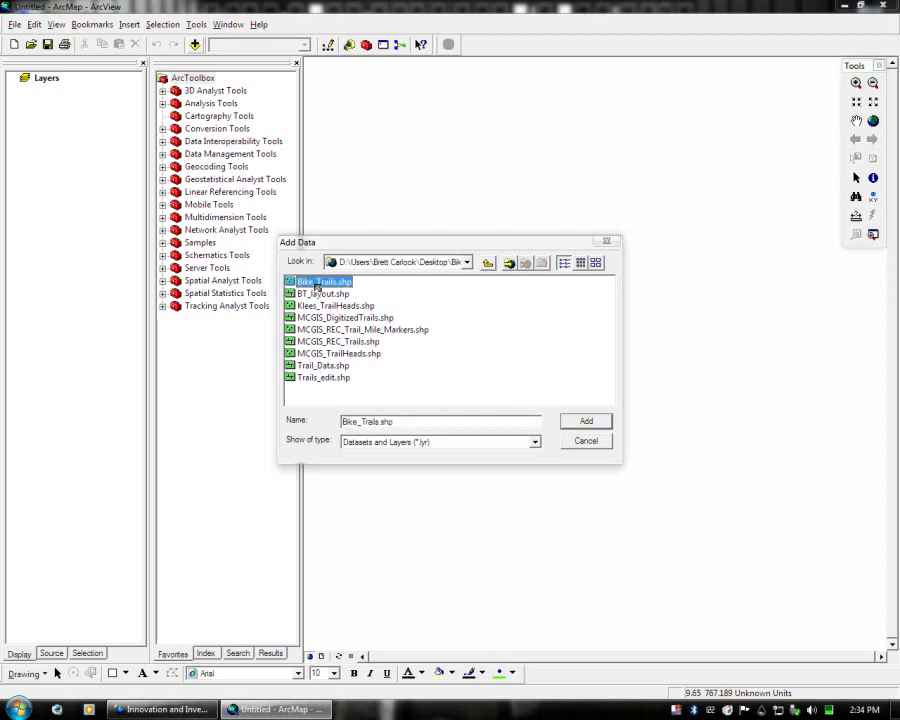
pyautogui.keyDown('ctrl'); pyautogui.click(320, 294); pyautogui.keyUp('ctrl')
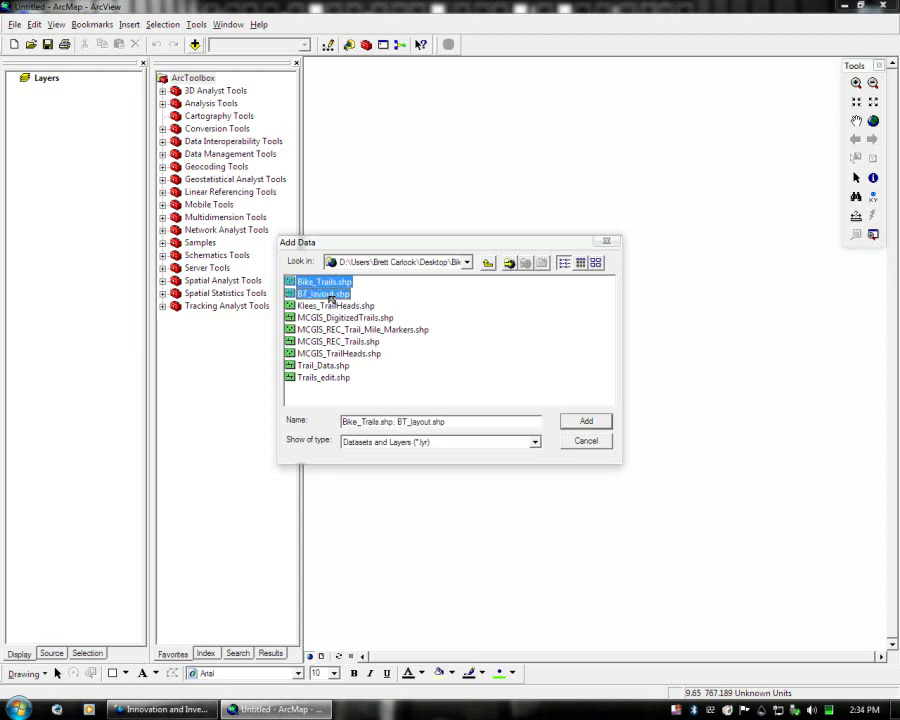
pyautogui.keyDown('shift'); pyautogui.click(340, 378); pyautogui.keyUp('shift')
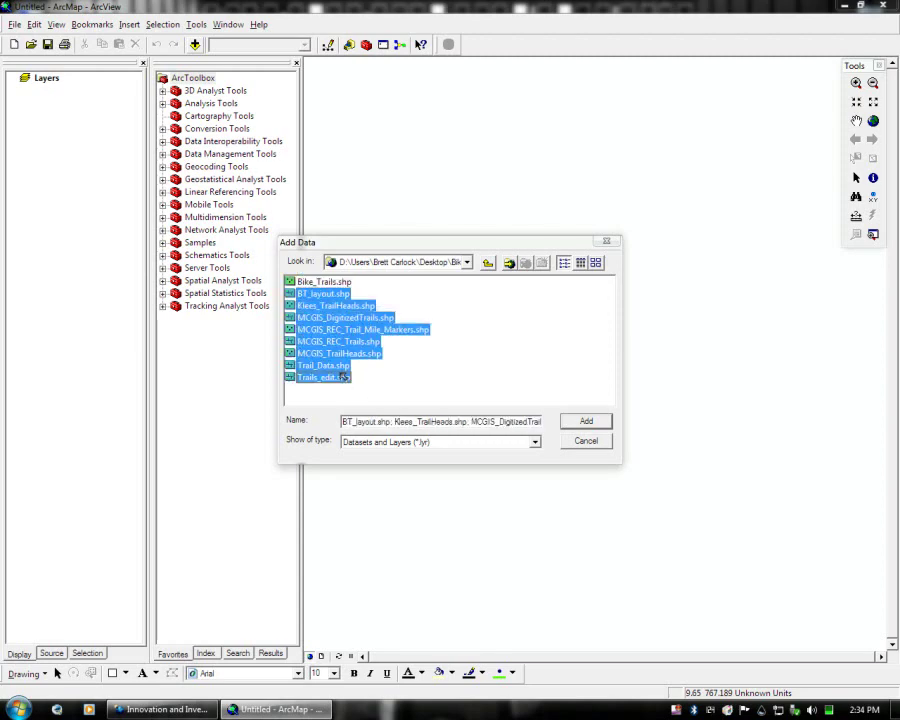
pyautogui.keyDown('ctrl'); pyautogui.click(322, 284); pyautogui.keyUp('ctrl')
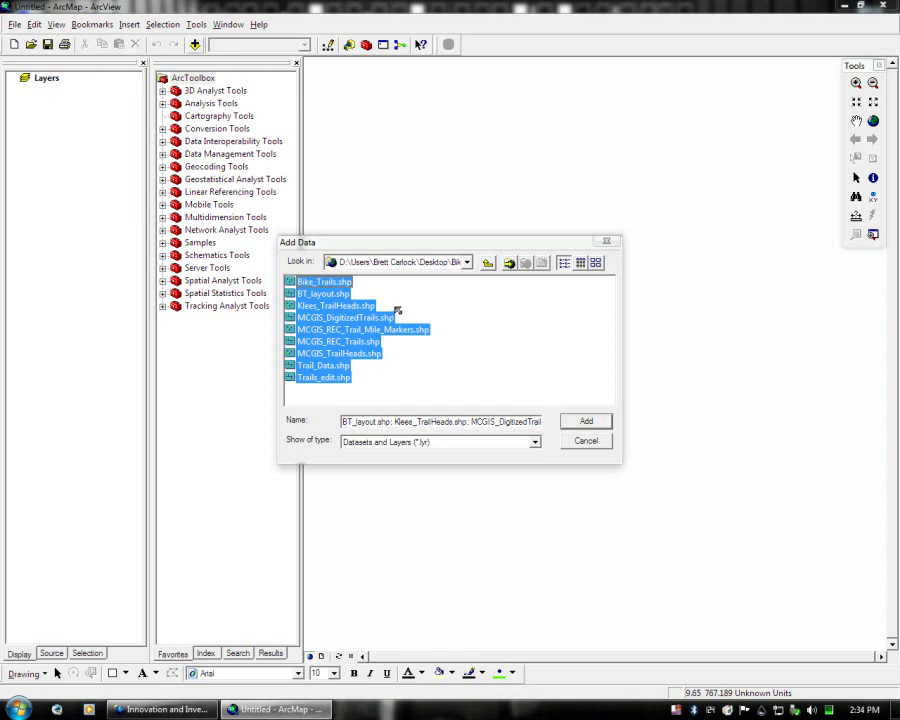
pyautogui.click(586, 421)
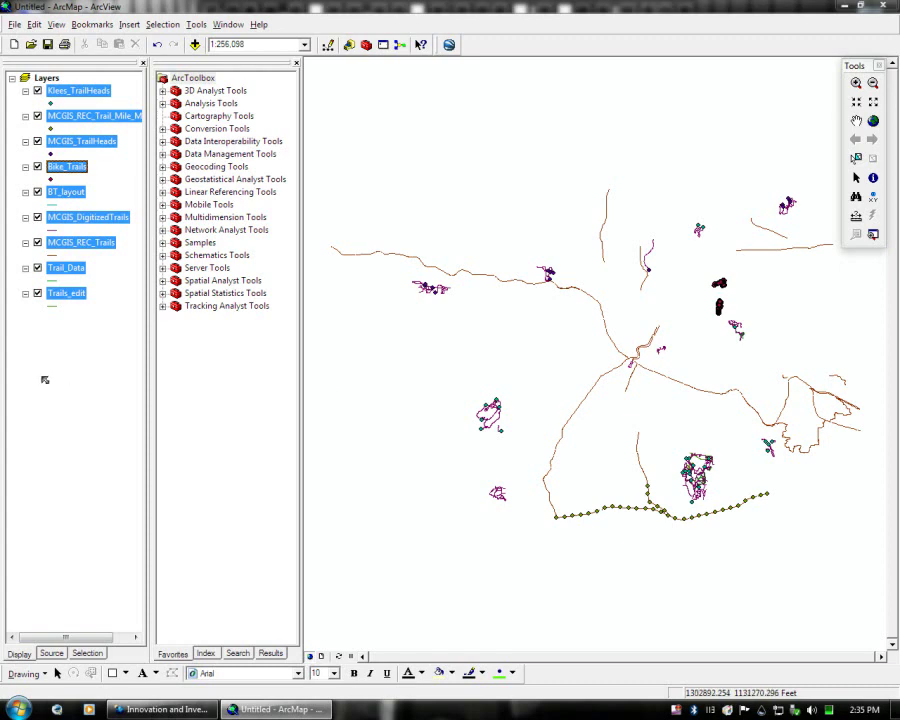
pyautogui.click(85, 406)
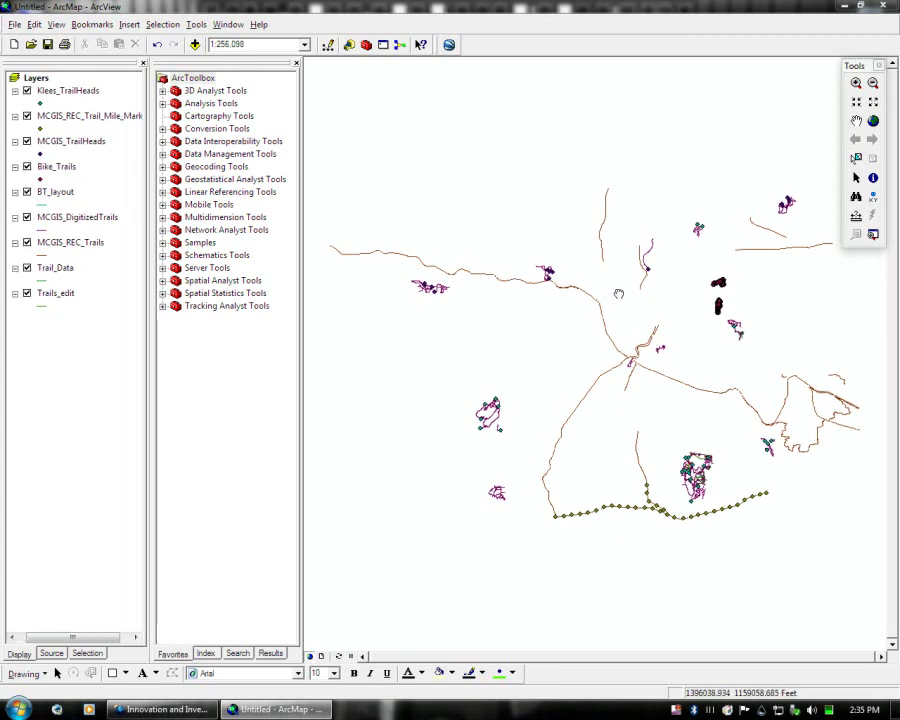
pyautogui.scroll(-6, 622, 298)
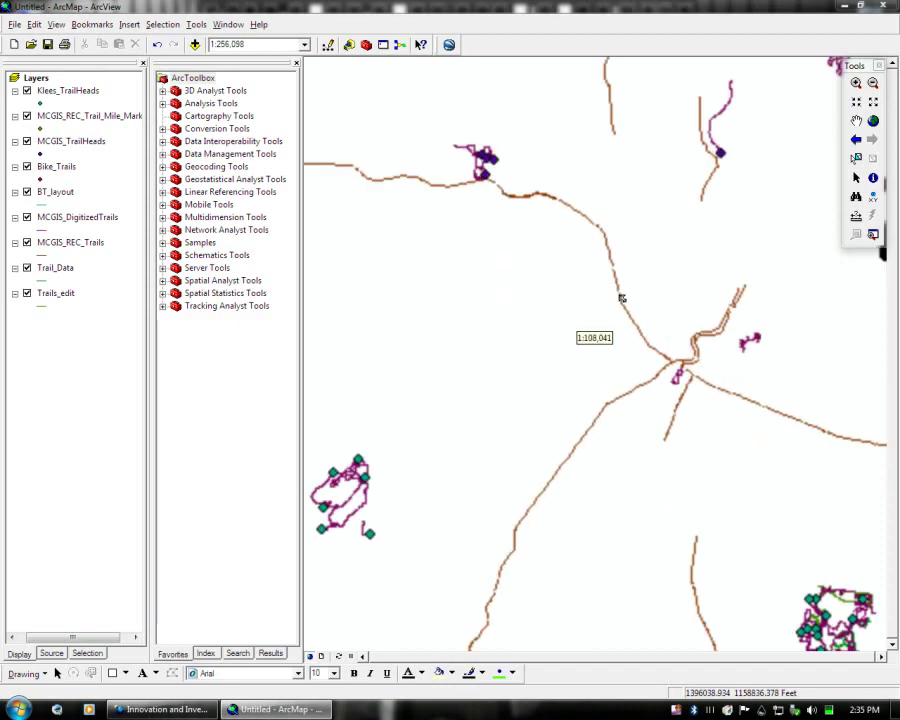
pyautogui.scroll(2, 779, 388)
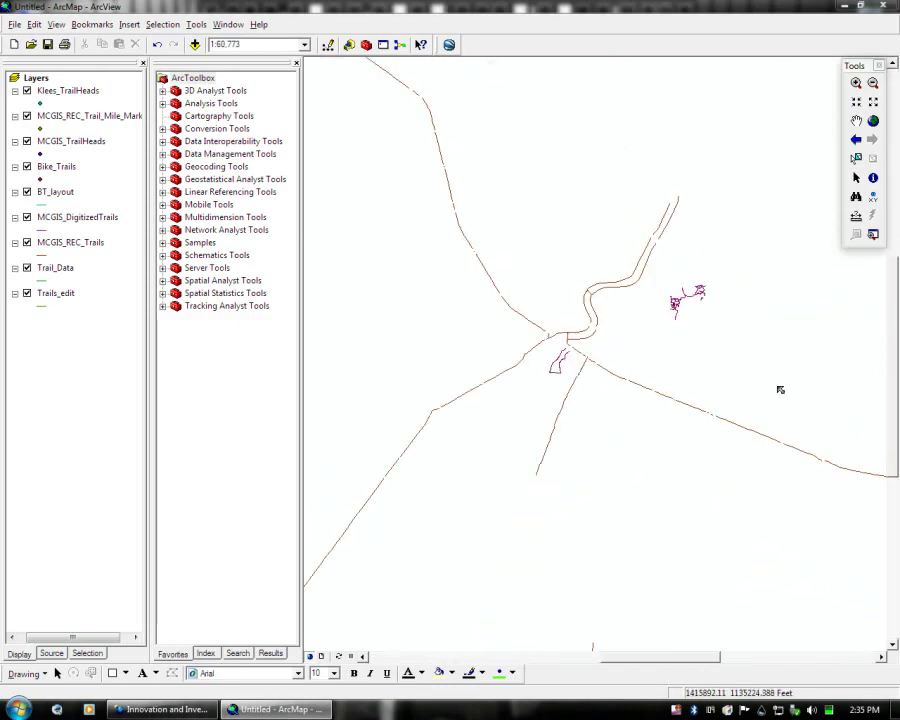
pyautogui.moveTo(777, 386); pyautogui.dragTo(362, 334)
pyautogui.moveTo(700, 400); pyautogui.dragTo(478, 194)
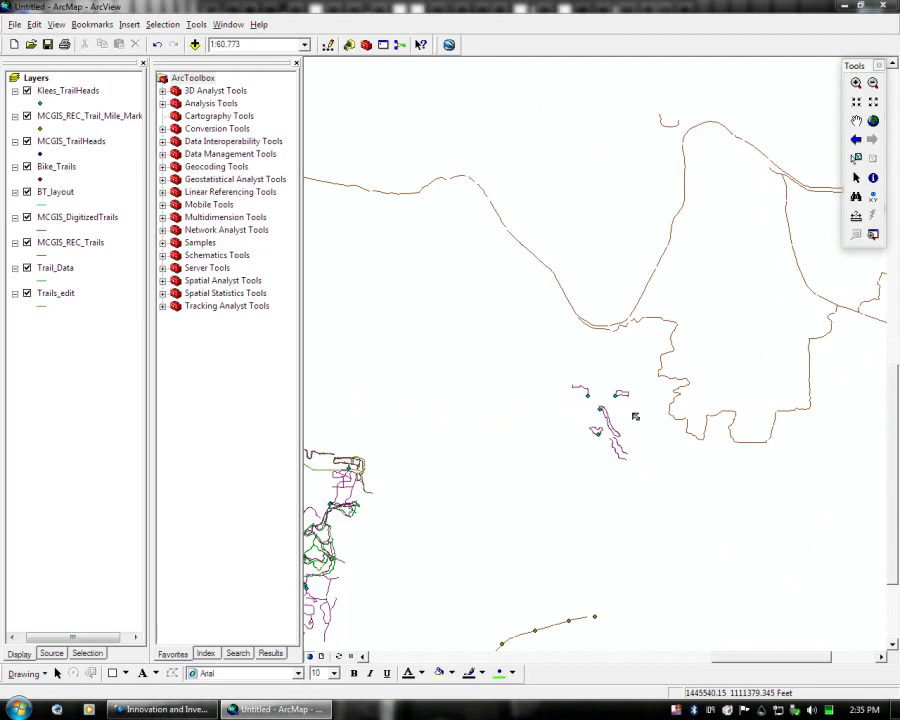
pyautogui.moveTo(634, 416); pyautogui.dragTo(899, 200)
pyautogui.scroll(2, 577, 449)
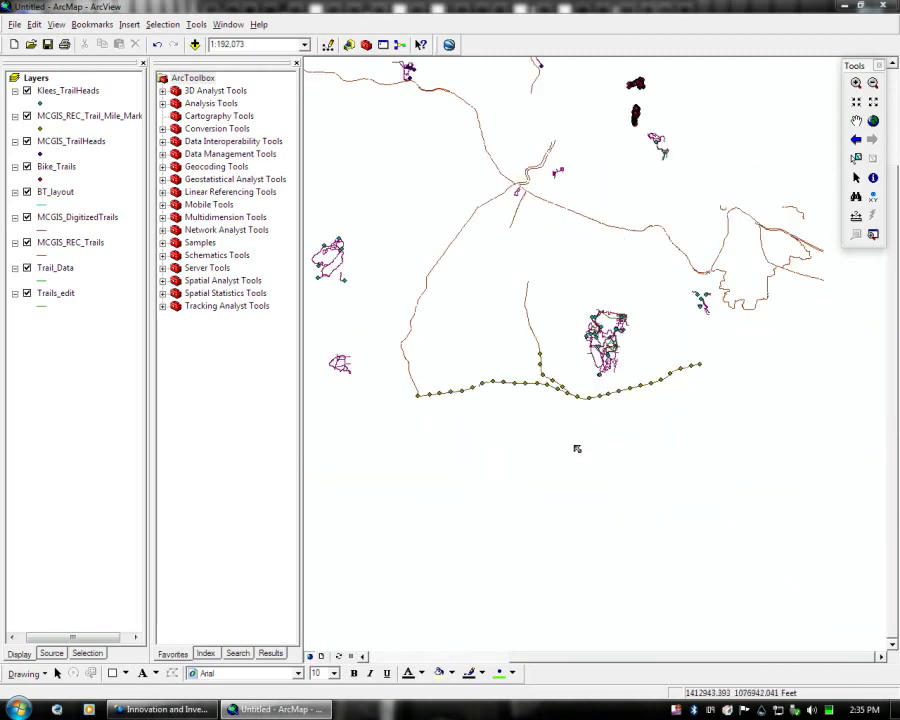
pyautogui.scroll(-3, 577, 449)
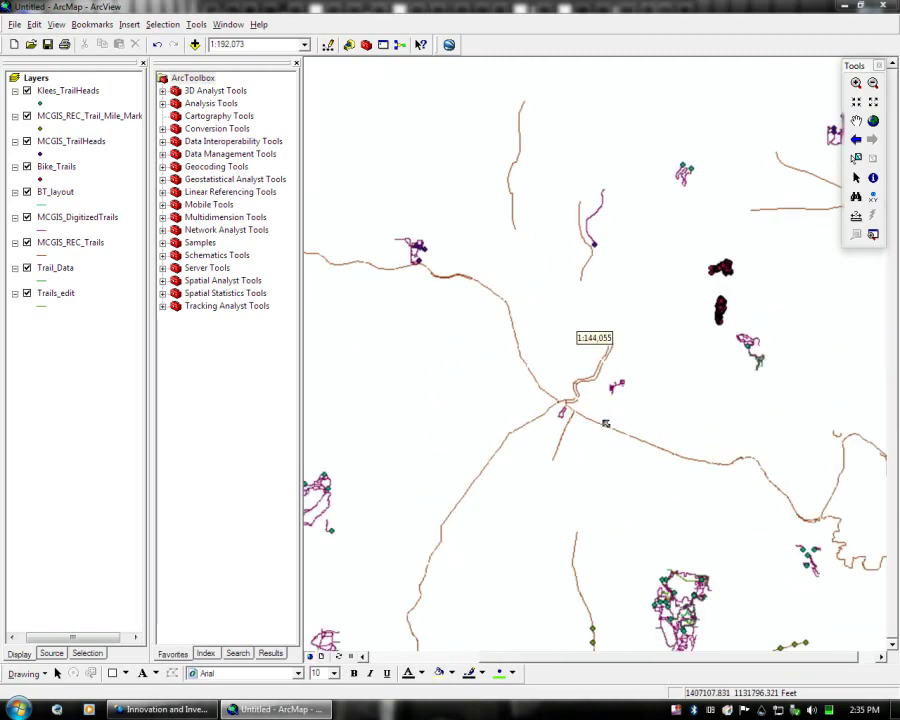
pyautogui.scroll(2, 605, 424)
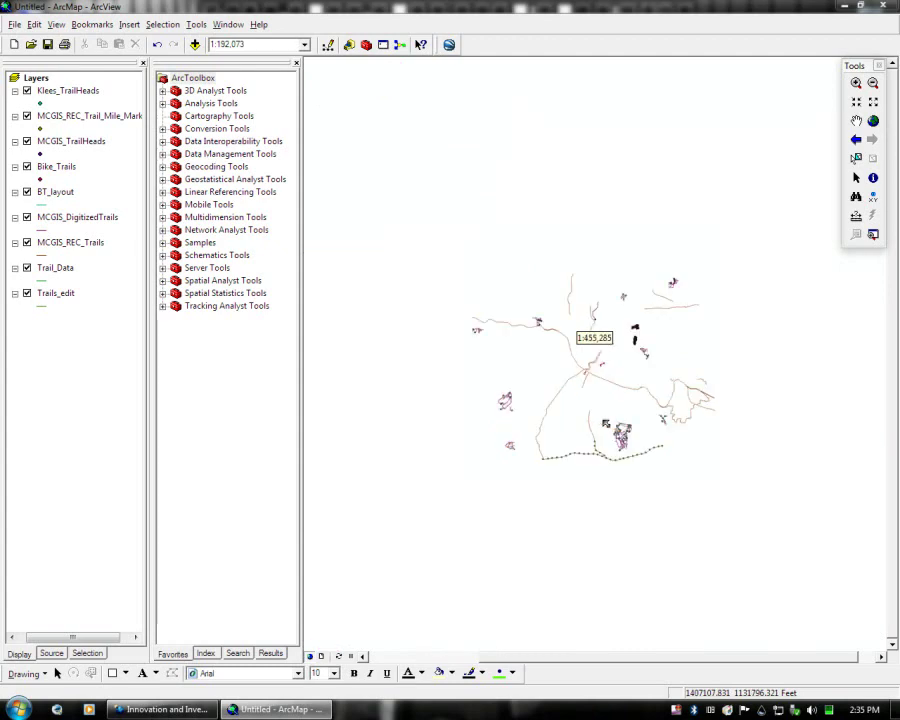
# Switch off all nine layers, from Trails_edit up to Klees_TrailHeads, leaving the map blank.
pyautogui.click(77, 94)
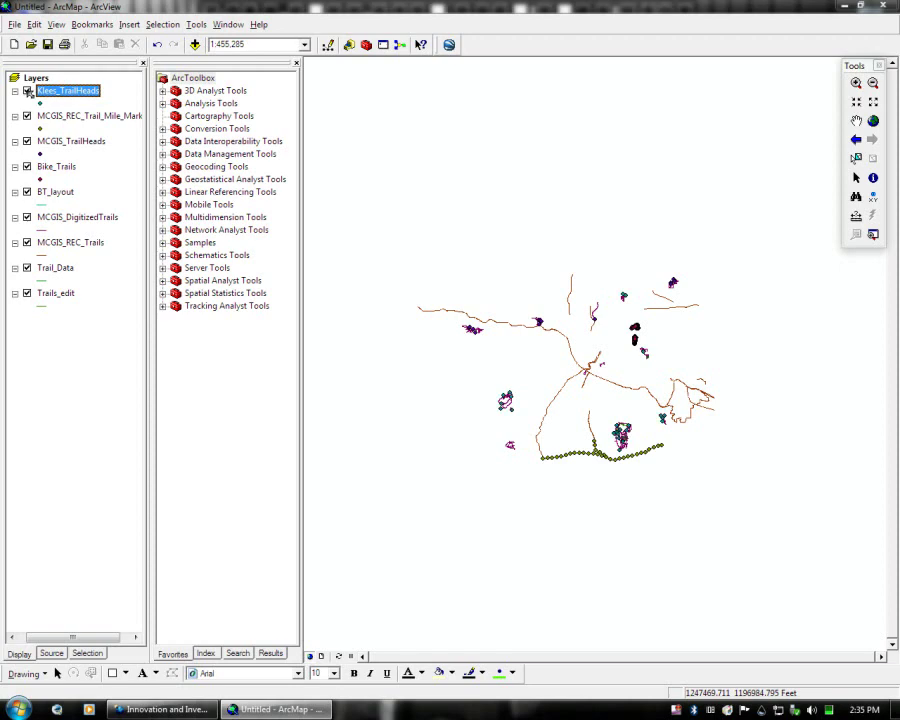
pyautogui.click(27, 293)
pyautogui.click(27, 268)
pyautogui.click(27, 242)
pyautogui.click(27, 217)
pyautogui.click(27, 192)
pyautogui.click(27, 166)
pyautogui.click(27, 141)
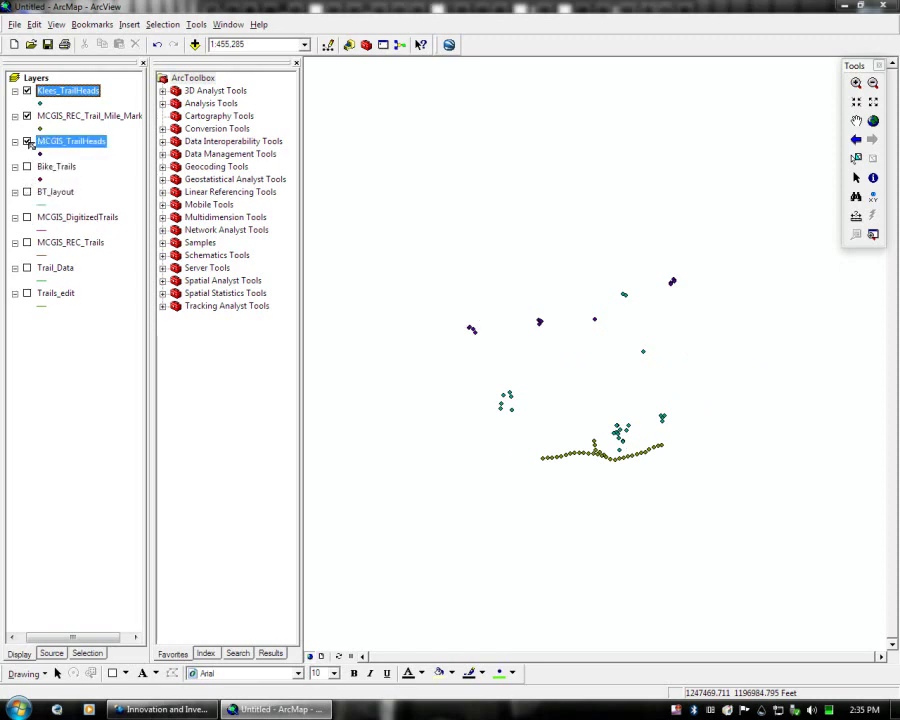
pyautogui.click(33, 115)
pyautogui.click(14, 115)
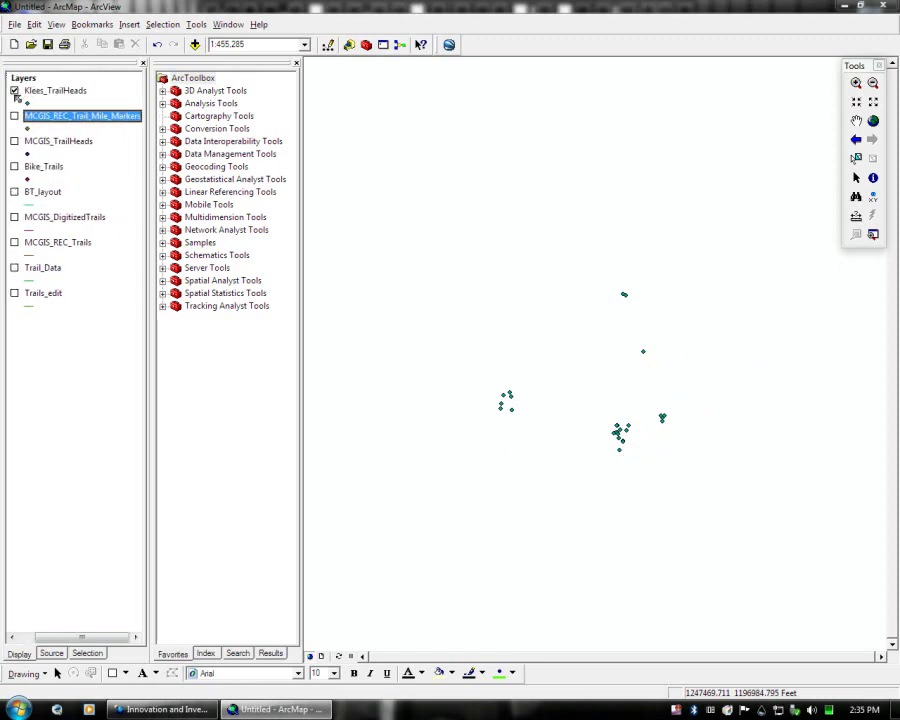
pyautogui.moveTo(110, 637); pyautogui.dragTo(93, 637)
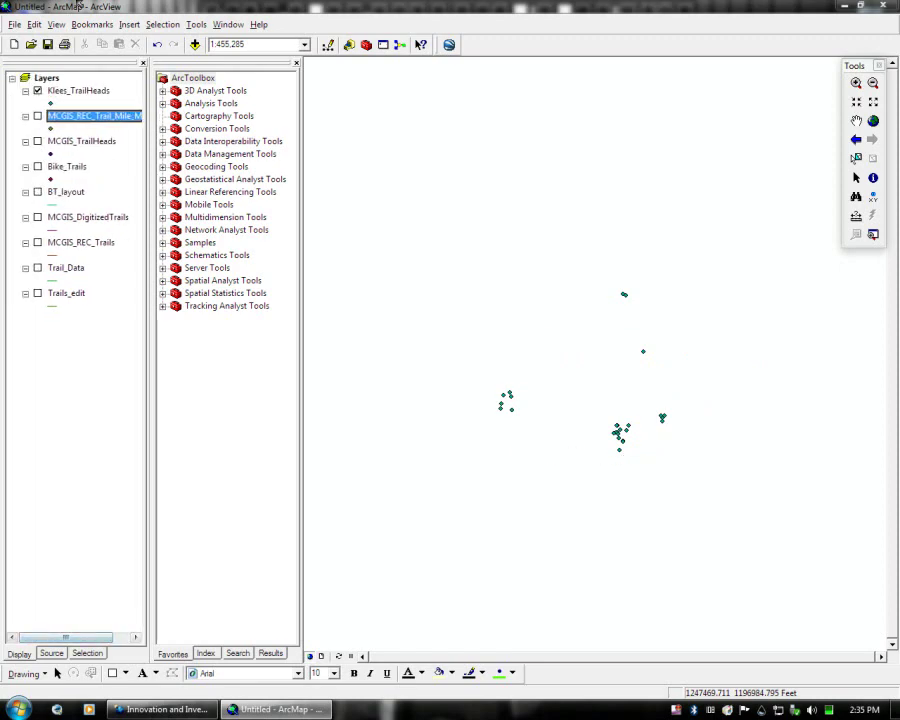
pyautogui.click(37, 90)
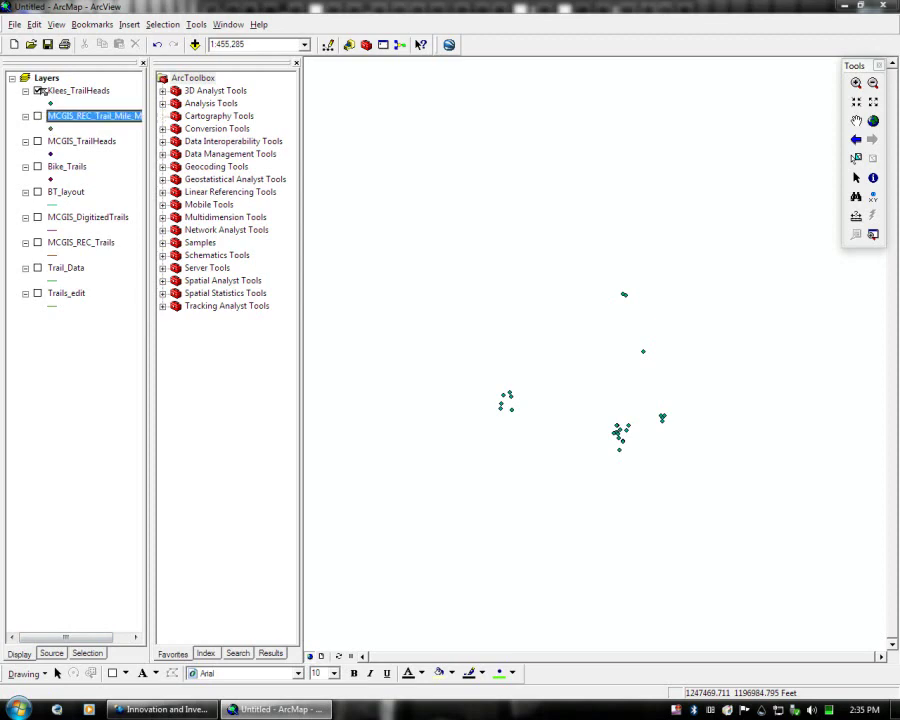
# Turn on only the BT_layout layer and select it.
pyautogui.click(37, 166)
pyautogui.click(37, 166)
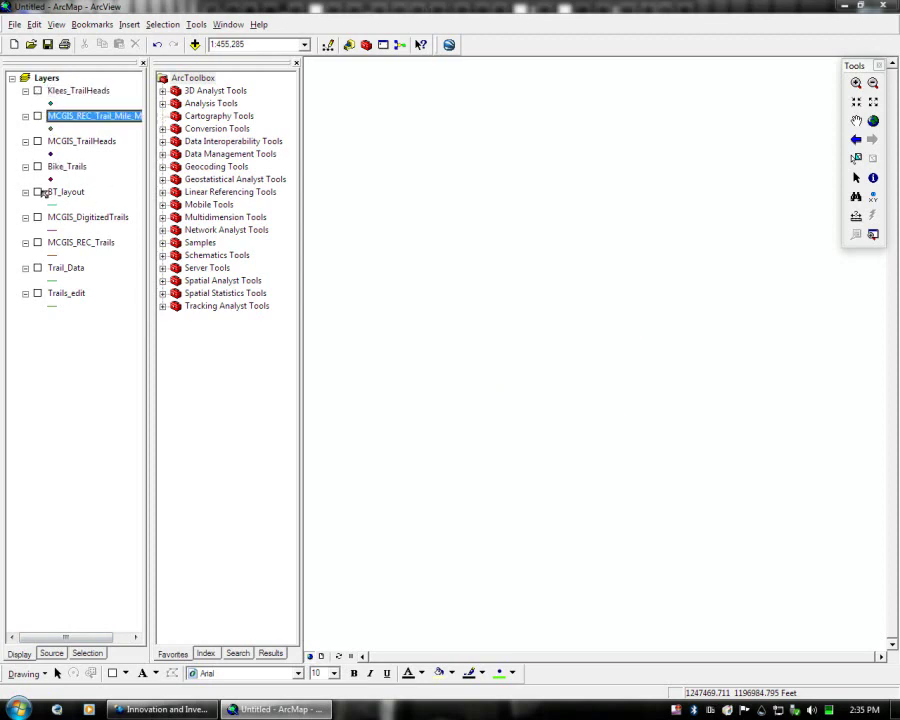
pyautogui.click(38, 192)
pyautogui.click(70, 193)
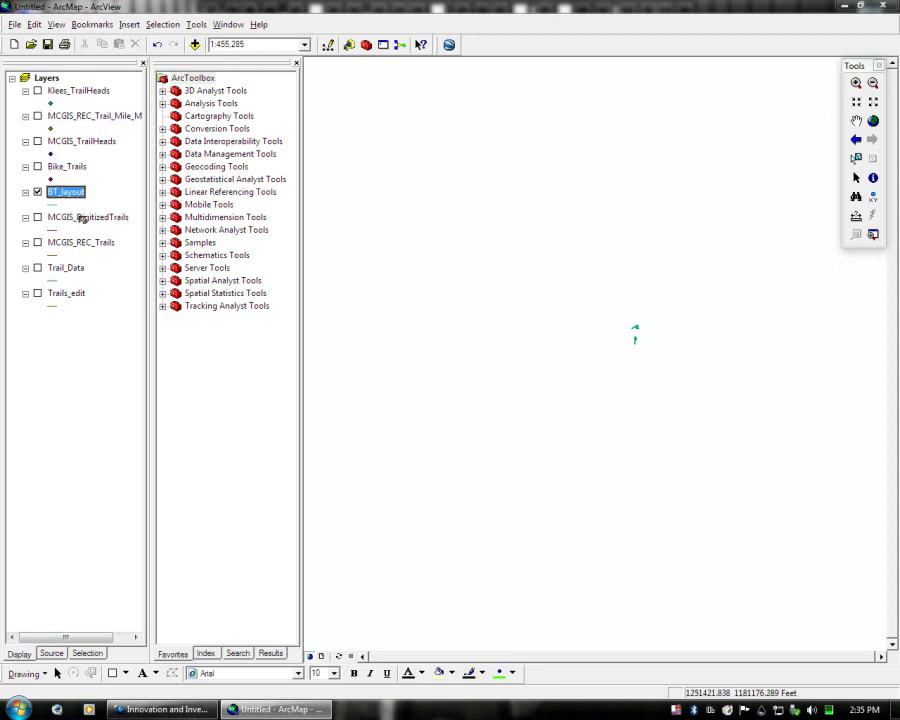
pyautogui.click(66, 192)
# Zoom to the BT_layout layer's extent, then switch the other eight layers back on.
pyautogui.rightClick(70, 195)
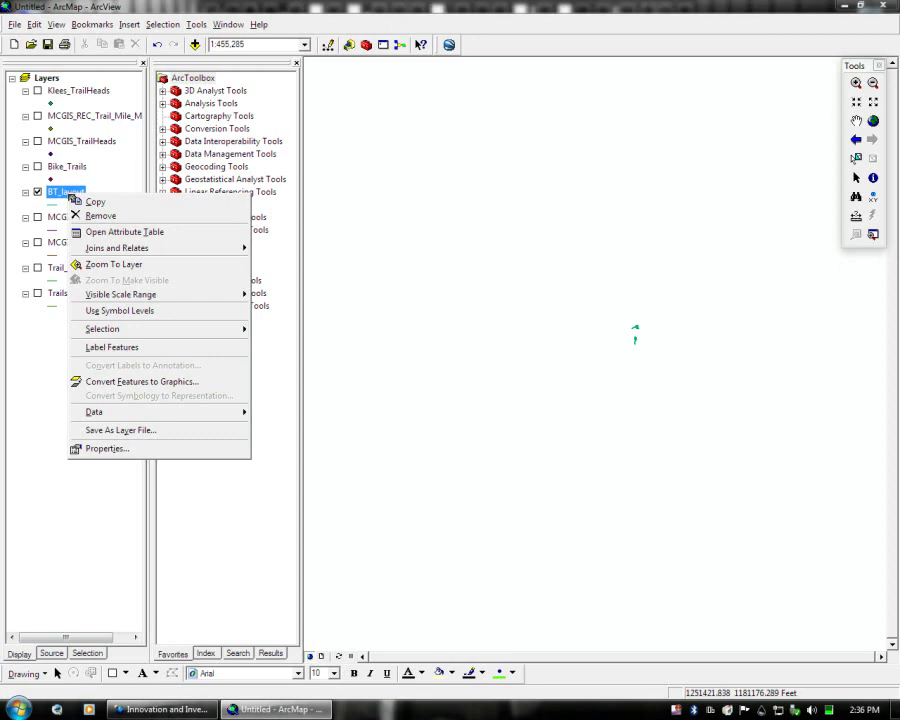
pyautogui.click(110, 263)
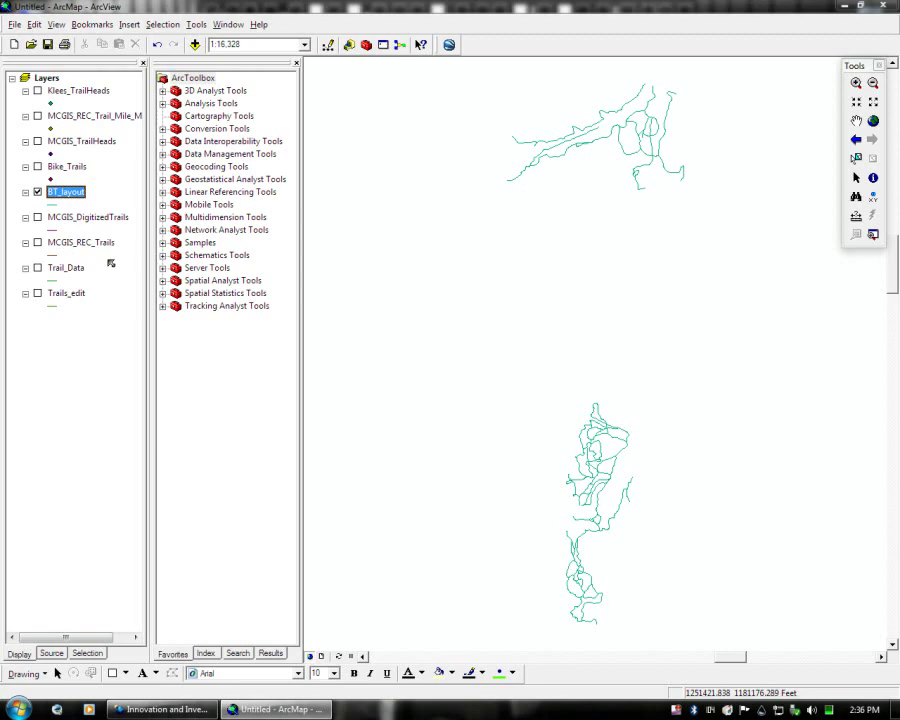
pyautogui.click(37, 217)
pyautogui.click(37, 242)
pyautogui.click(37, 267)
pyautogui.click(37, 292)
pyautogui.click(37, 115)
pyautogui.click(37, 141)
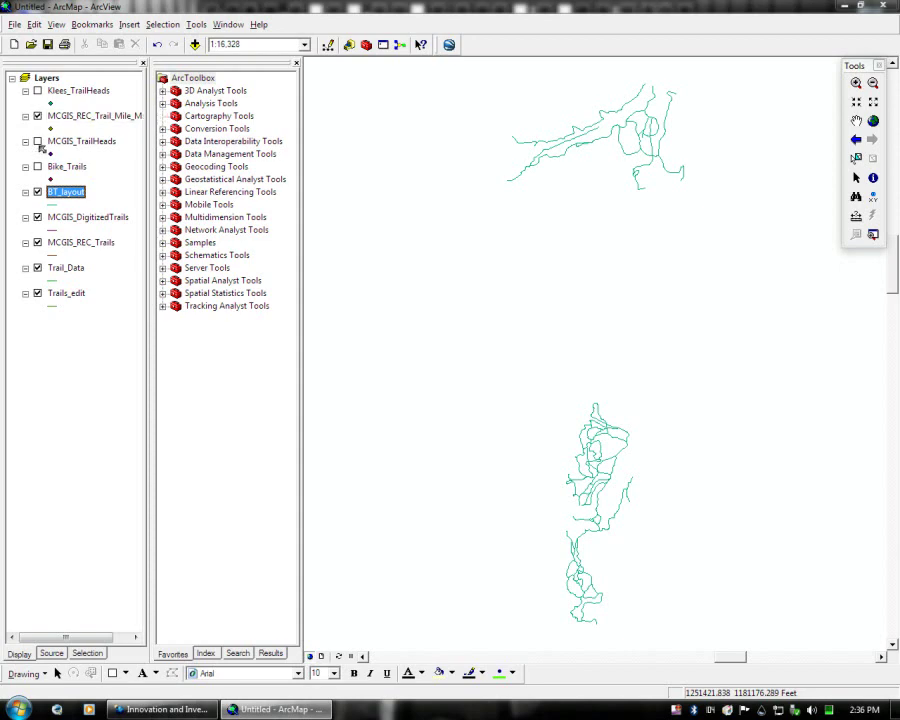
pyautogui.click(37, 166)
pyautogui.click(37, 90)
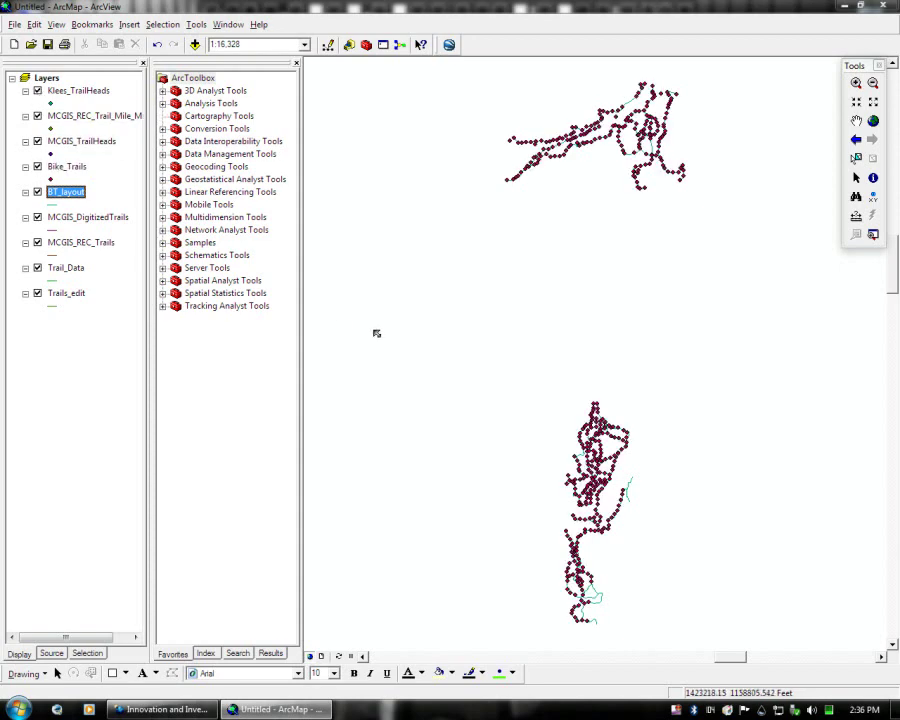